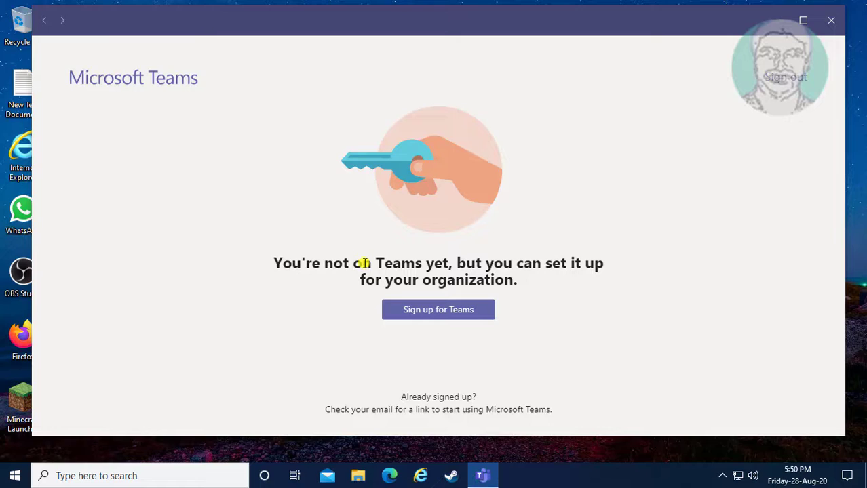
Navigate Edge to the copied products.office.com Teams link via 'Paste and go'
click(389, 476)
click(204, 33)
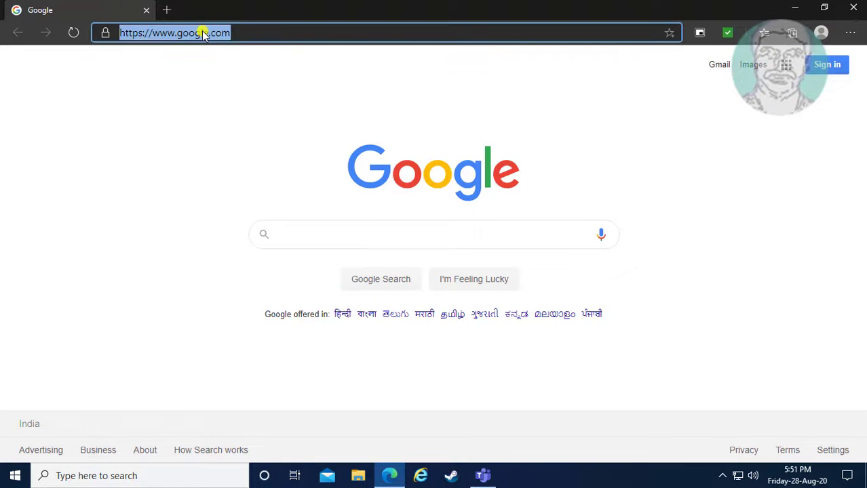
right_click(203, 33)
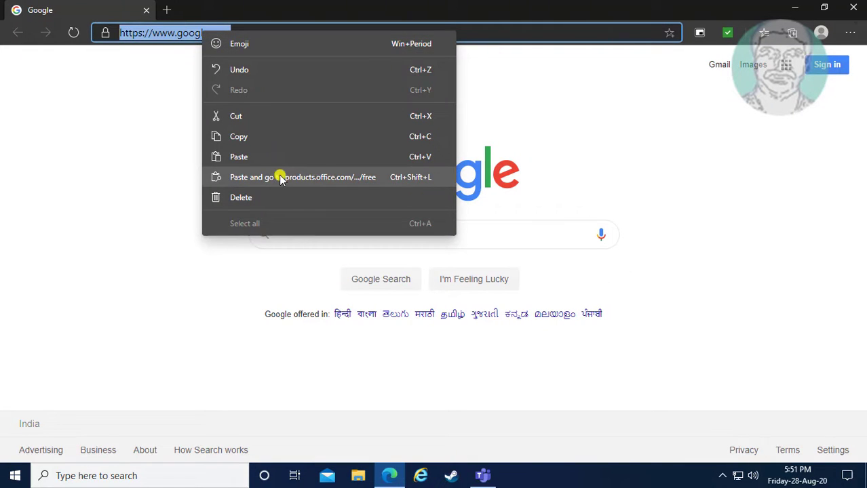
click(280, 178)
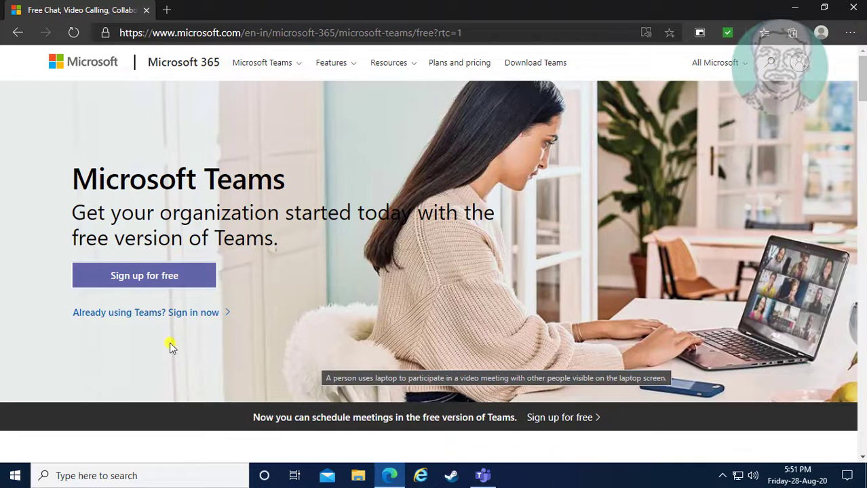
Begin the free Teams signup with 'Sign up for free'
click(162, 279)
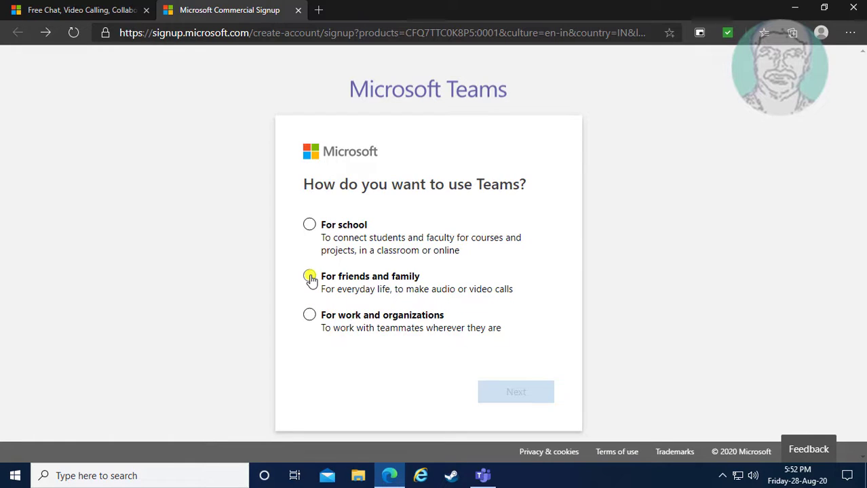
Choose 'For work and organizations' and continue to the next signup step
click(309, 316)
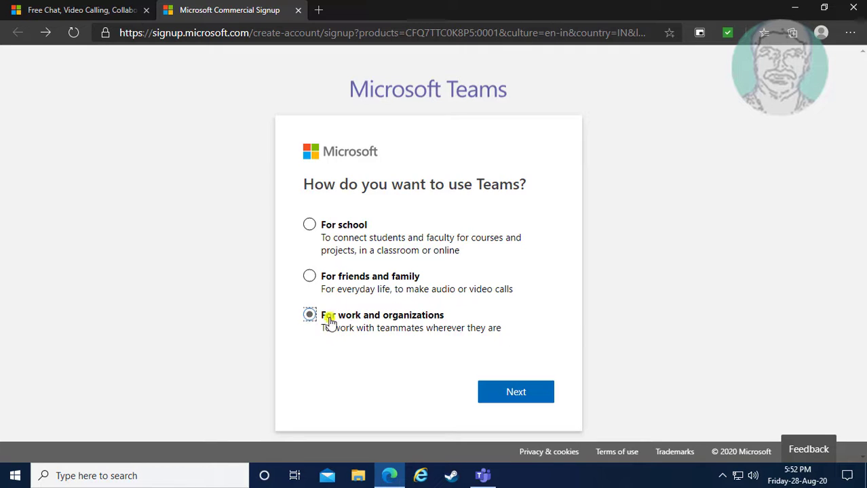
click(517, 393)
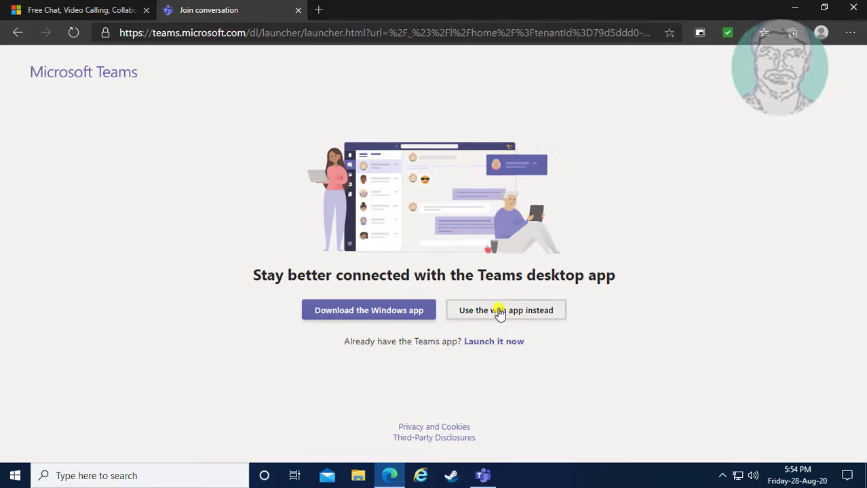
Use Teams in the browser and view its Chat and Teams pages
click(515, 309)
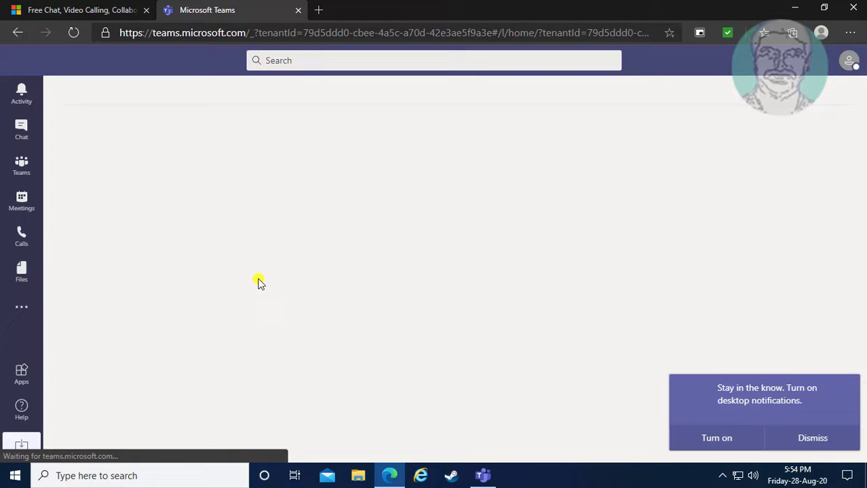
click(25, 135)
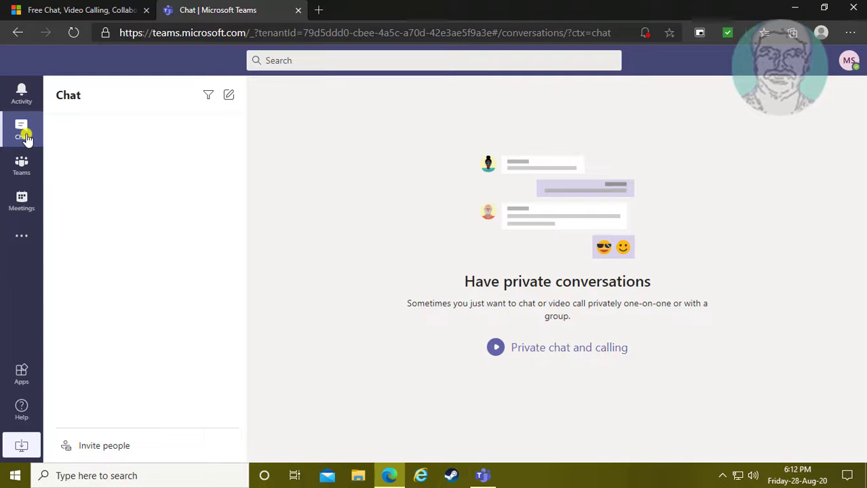
click(23, 168)
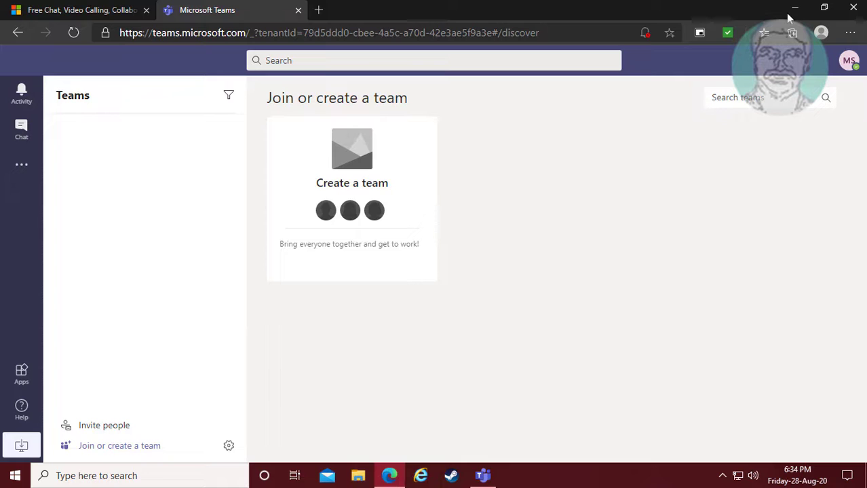
Minimize Edge, launch the Teams desktop app and sign out of the old account
click(794, 8)
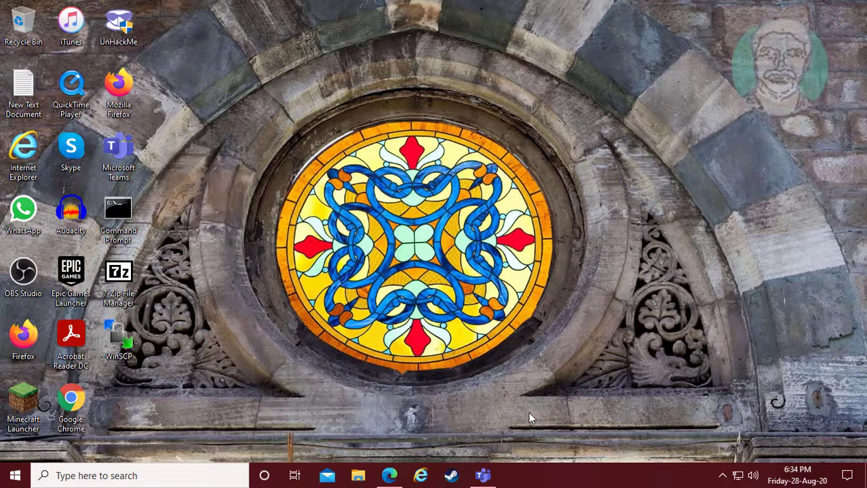
click(483, 475)
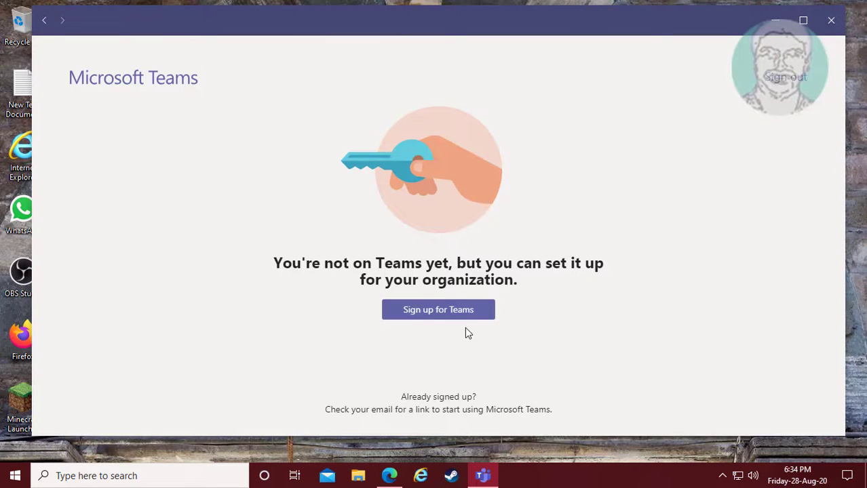
click(787, 77)
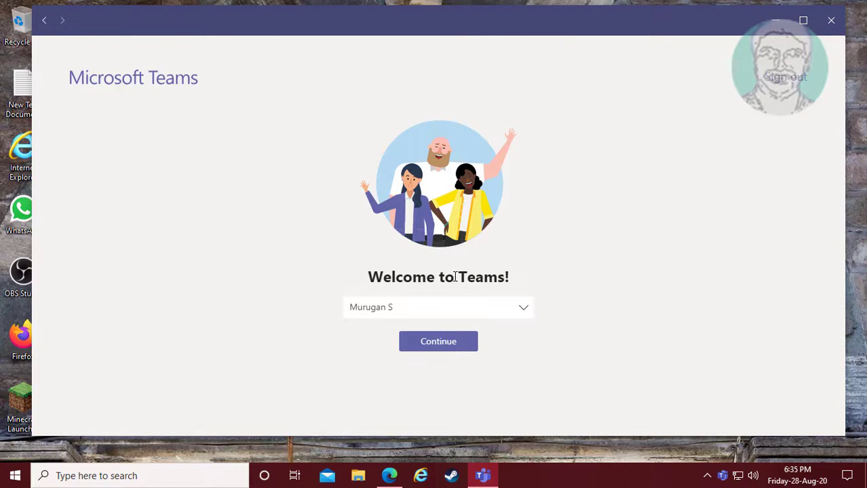
Continue into Teams with the new account and copy the org's invite link
click(439, 342)
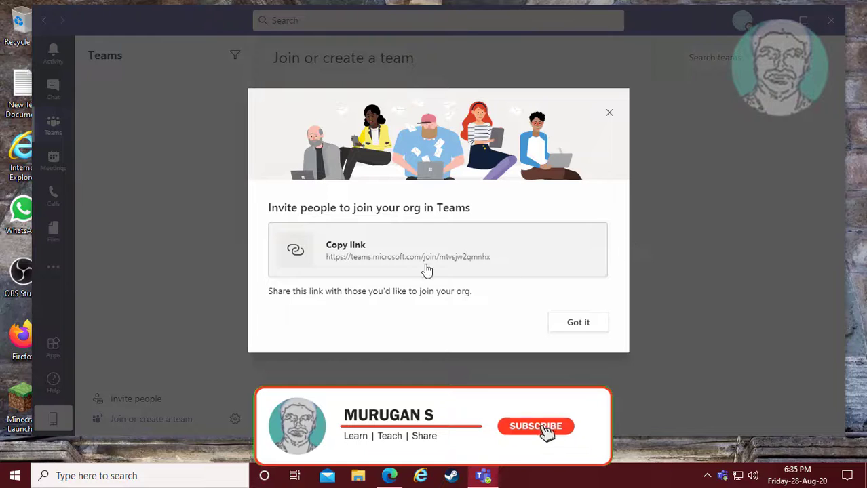
click(347, 246)
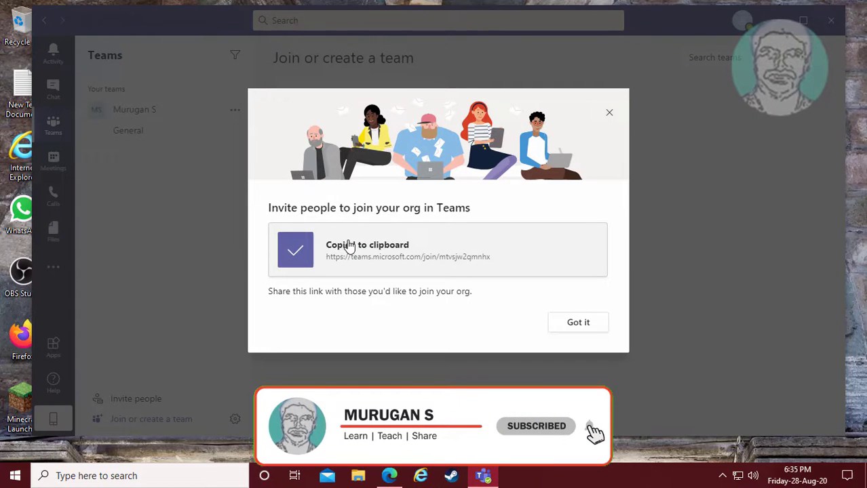
Dismiss the invite prompt with 'Got it'
click(580, 324)
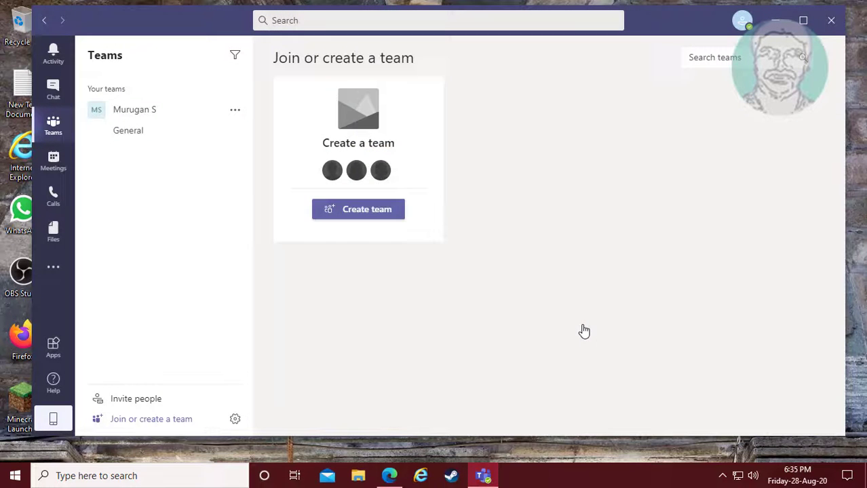